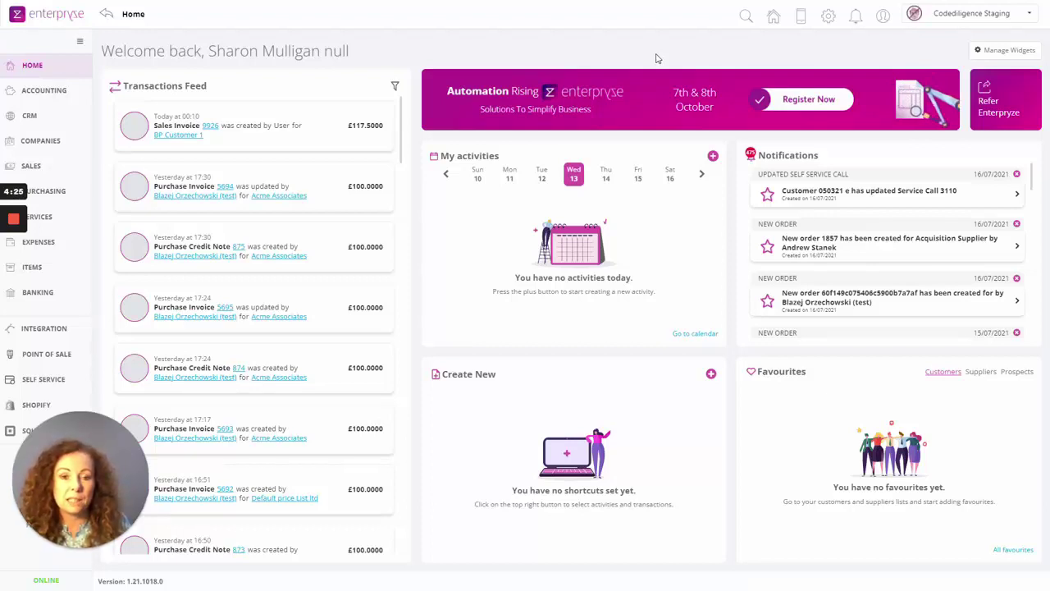
Step: Save the Invoice Automation module settings with three accepted sender e-mail addresses
{"action": "left_click", "coordinate": [828, 17]}
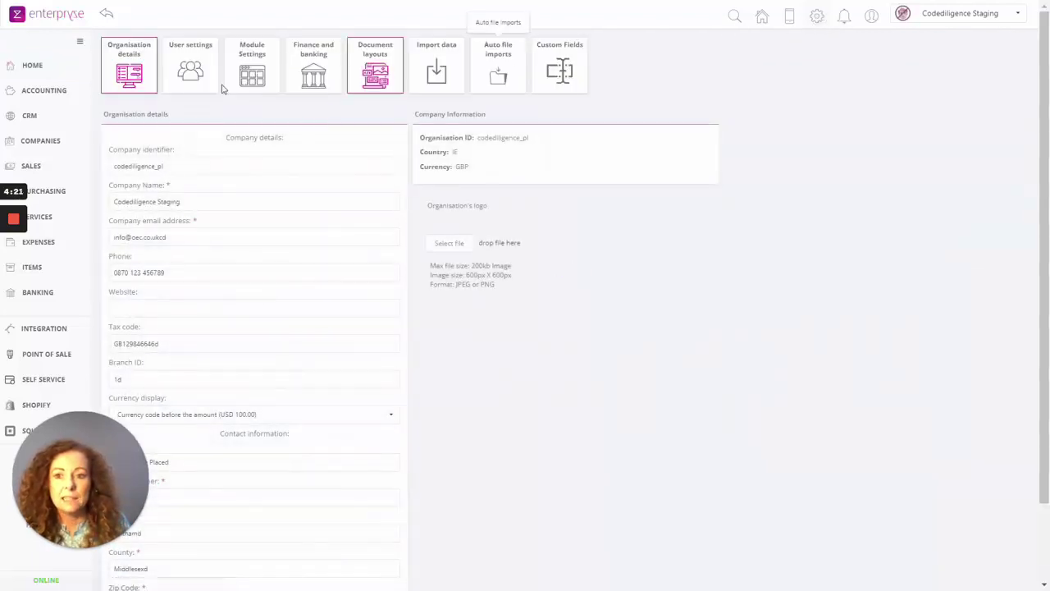
{"action": "left_click", "coordinate": [246, 65]}
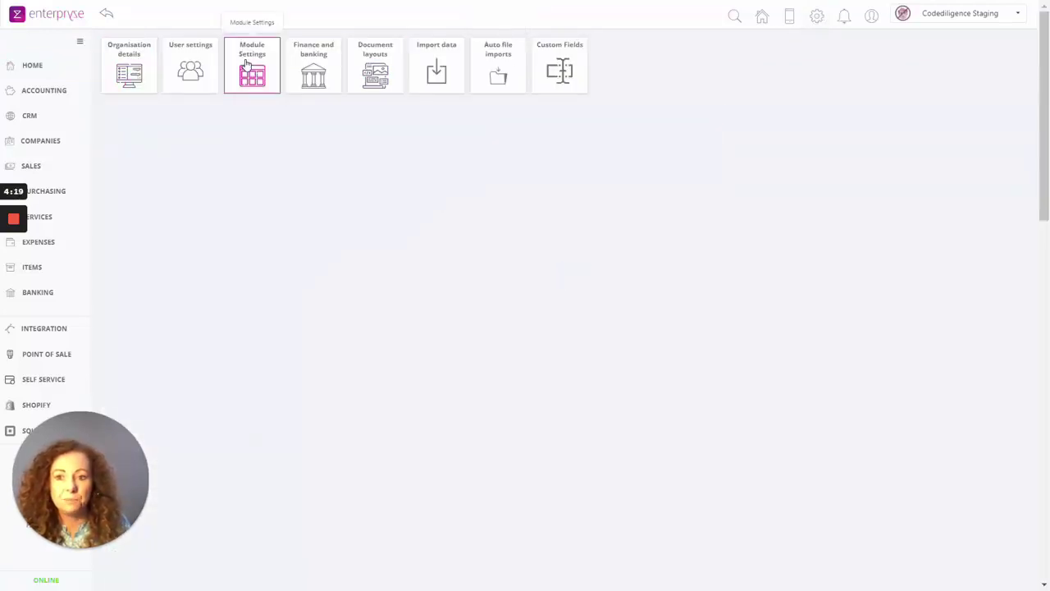
{"action": "scroll", "coordinate": [556, 238], "scroll_direction": "down", "scroll_amount": 6}
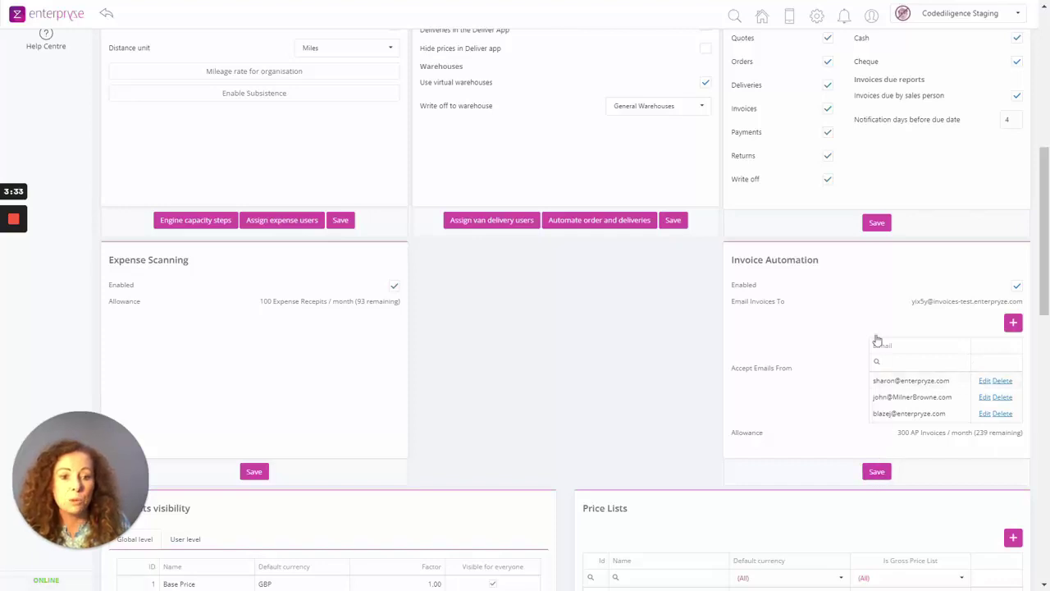
{"action": "left_click", "coordinate": [877, 473]}
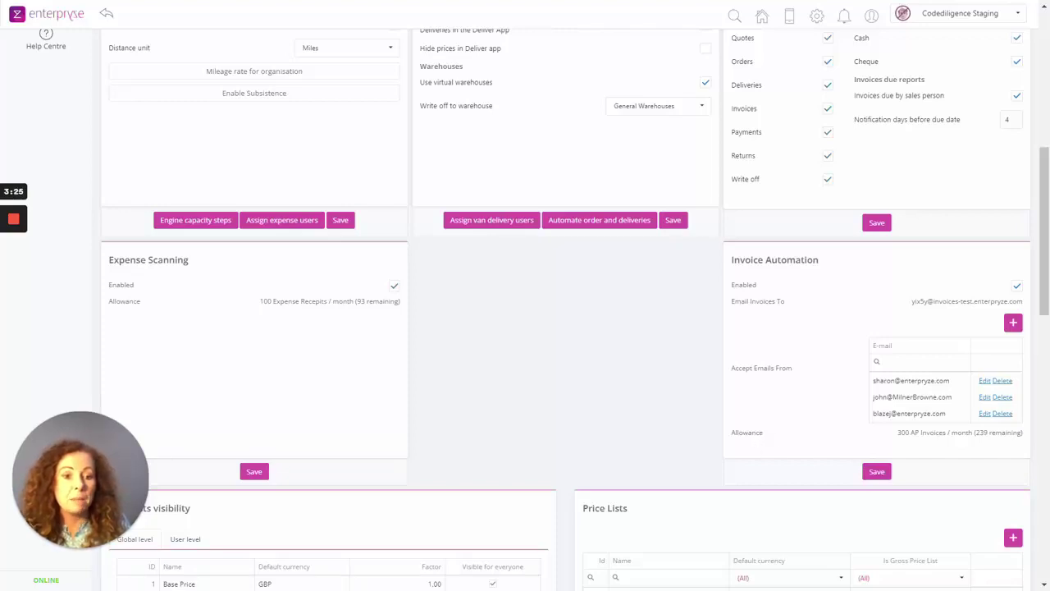
{"action": "left_click", "coordinate": [878, 473]}
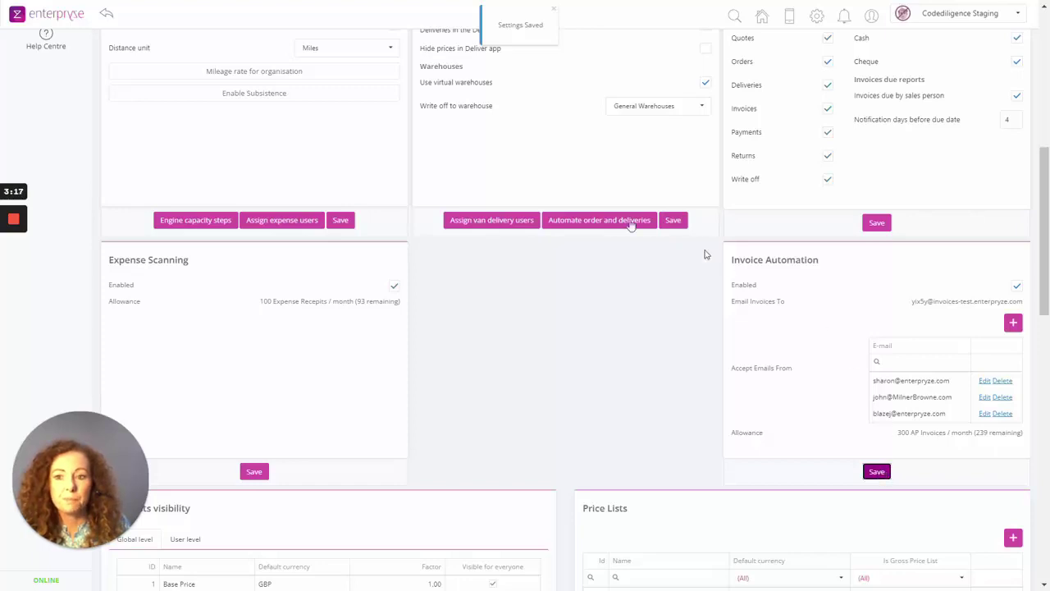
Step: Go to Purchasing and open Invoice Automation, showing 281 uploaded supplier invoices
{"action": "scroll", "coordinate": [238, 167], "scroll_direction": "up", "scroll_amount": 6}
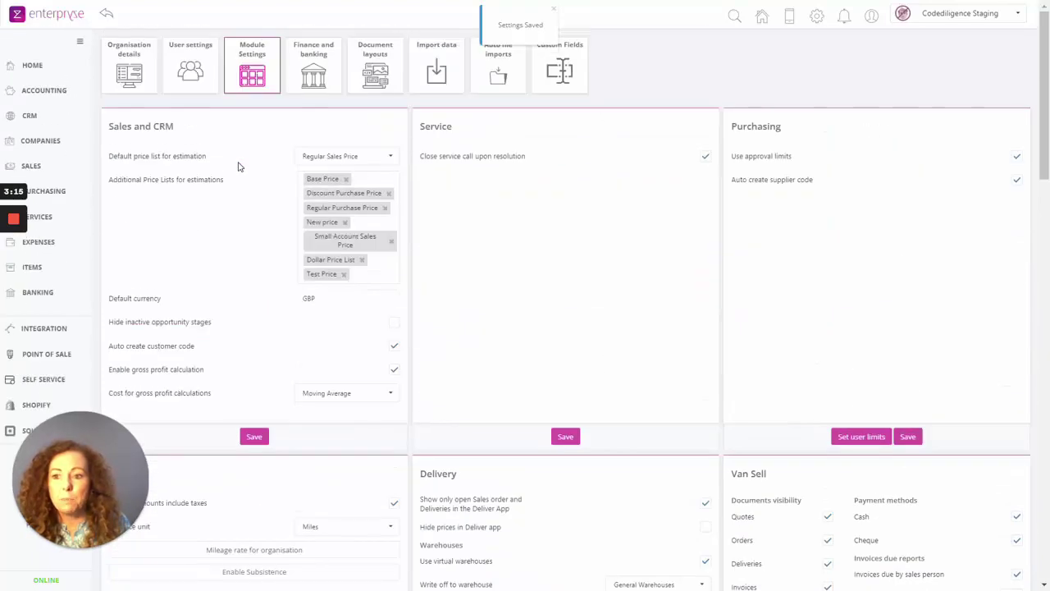
{"action": "left_click", "coordinate": [52, 197]}
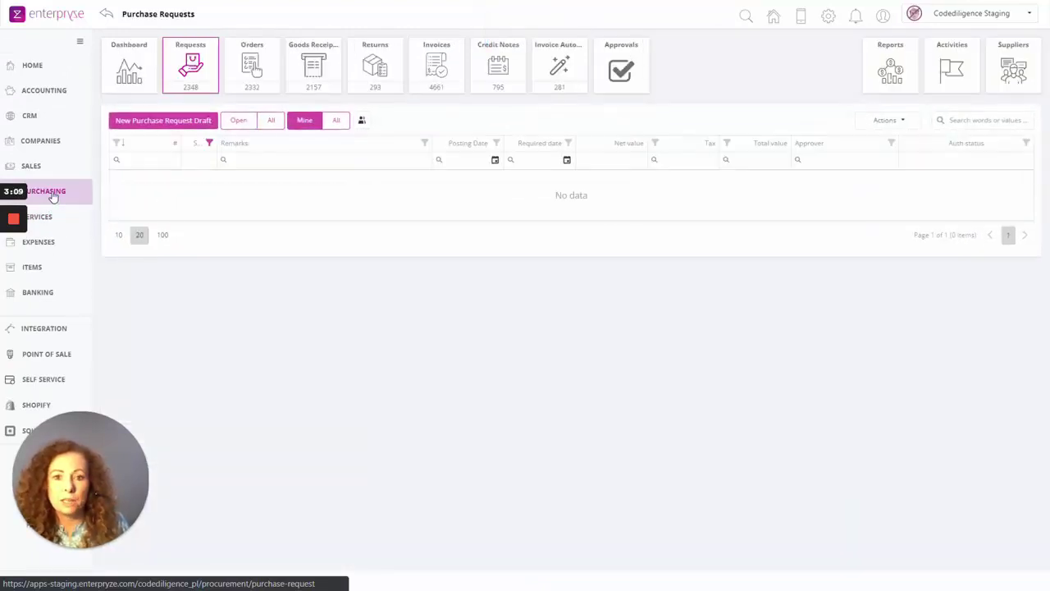
{"action": "left_click", "coordinate": [558, 72]}
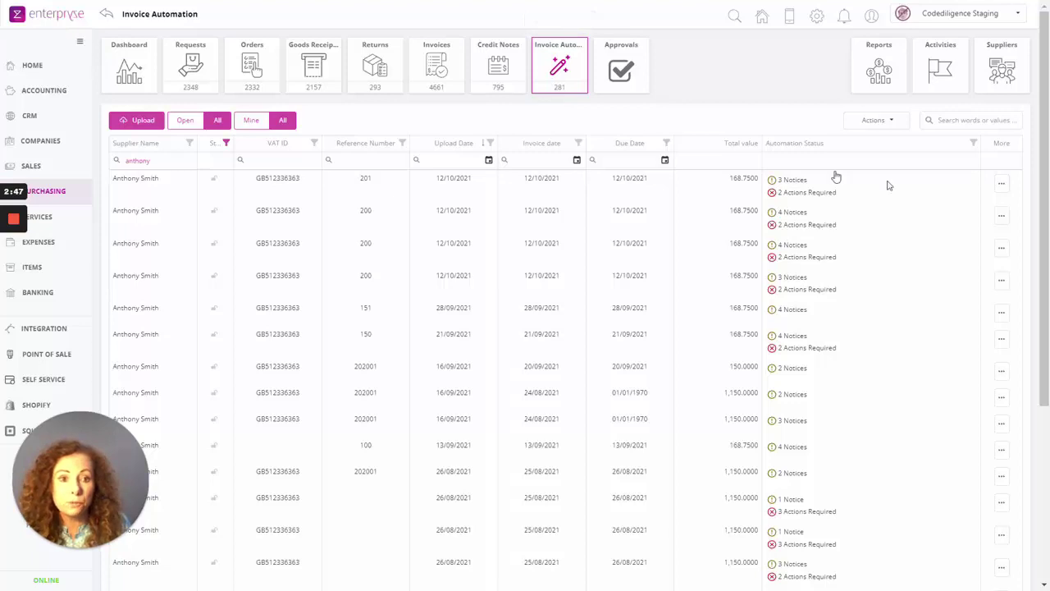
{"action": "left_click", "coordinate": [1002, 187]}
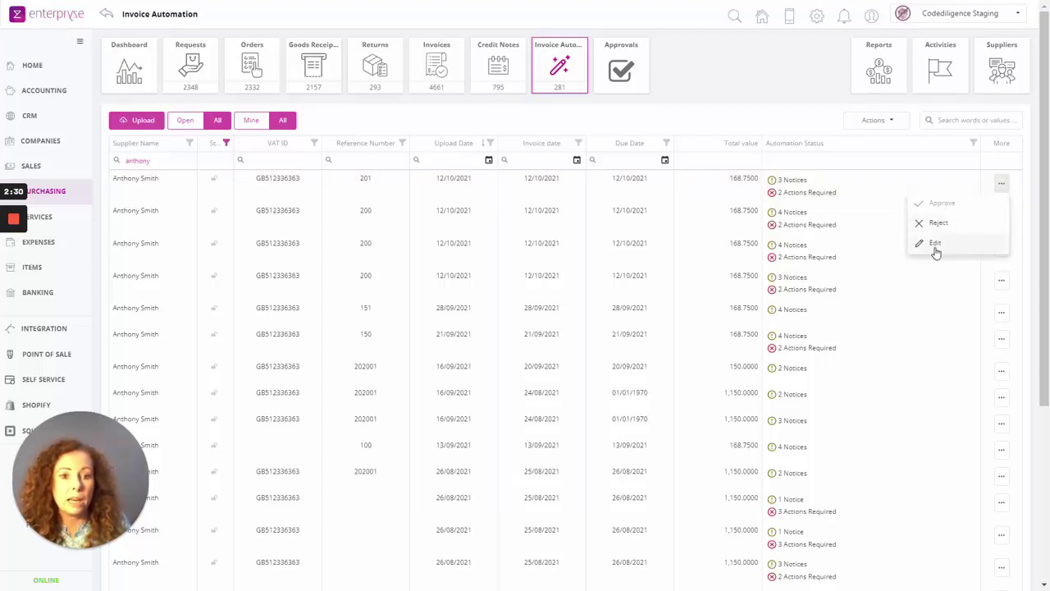
{"action": "left_click", "coordinate": [759, 117]}
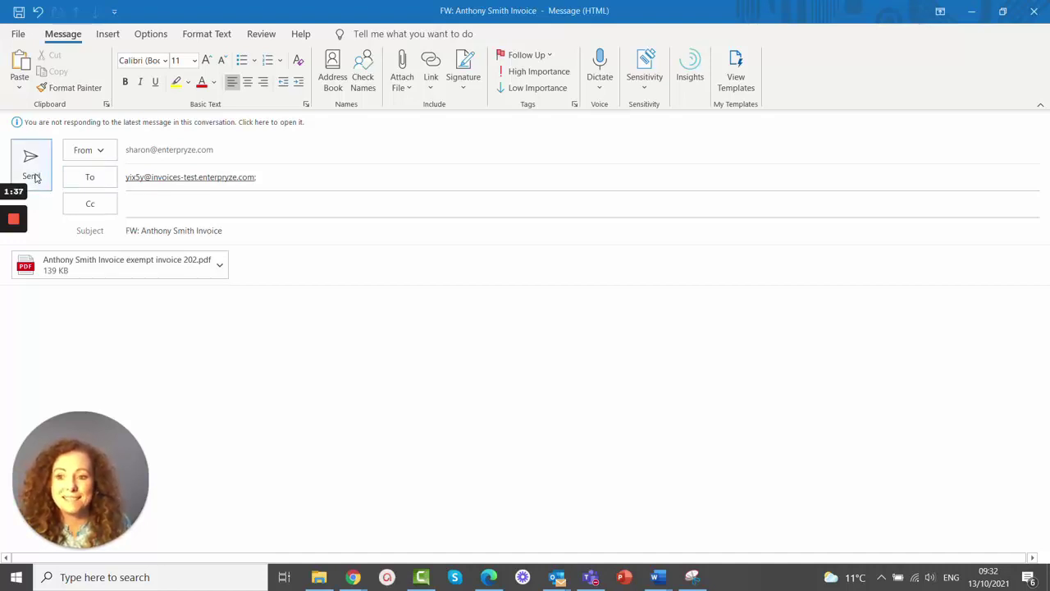
Step: Send the Outlook forward with invoice 202's PDF, raising Invoice Automation to 282 items
{"action": "left_click", "coordinate": [33, 167]}
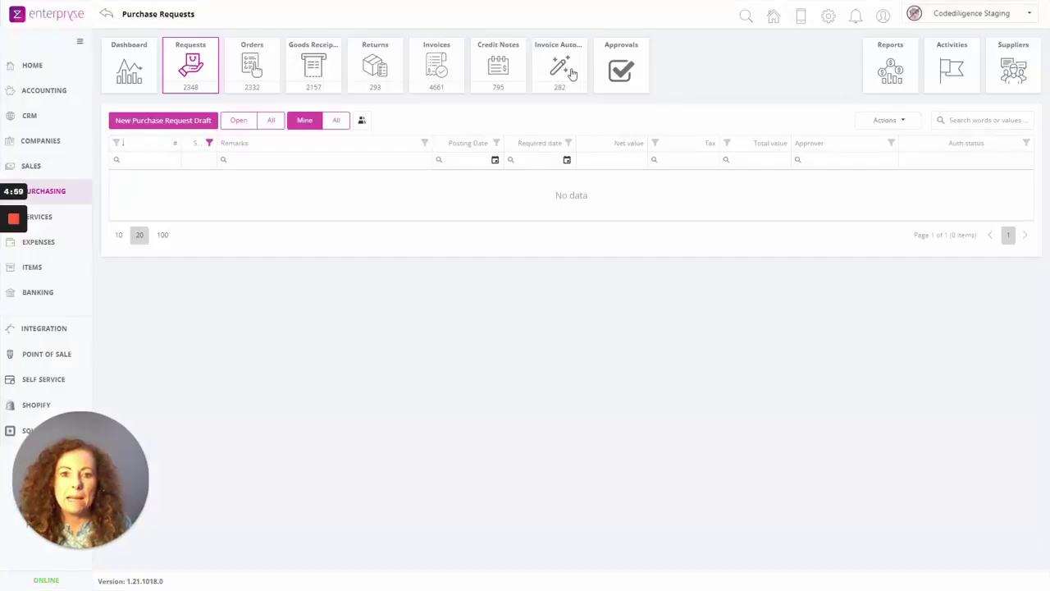
Step: Open Invoice Automation to see invoice 202 at the top with 2 notices
{"action": "left_click", "coordinate": [563, 73]}
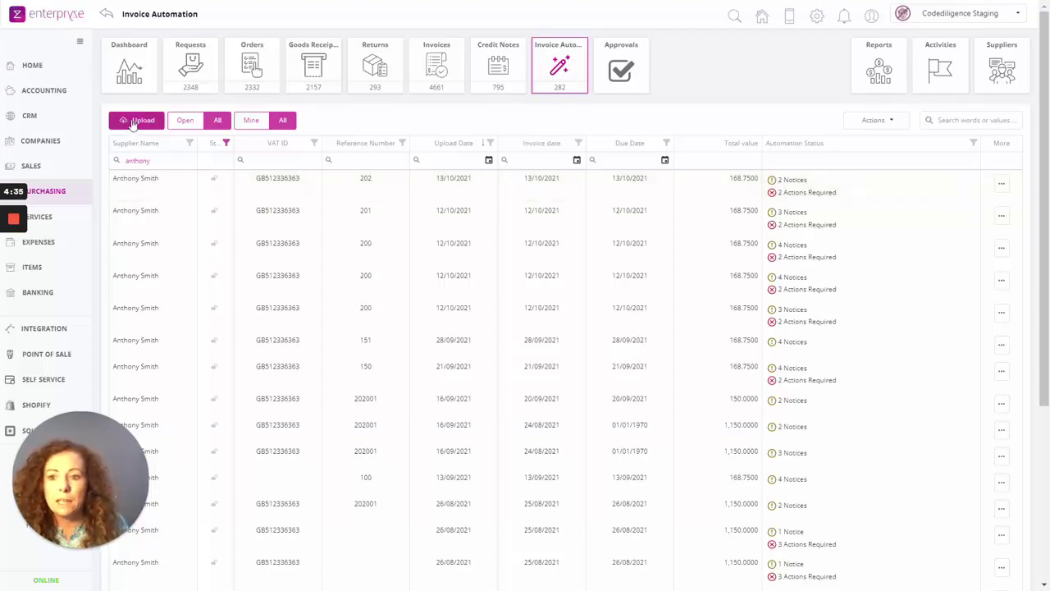
{"action": "left_click", "coordinate": [134, 122]}
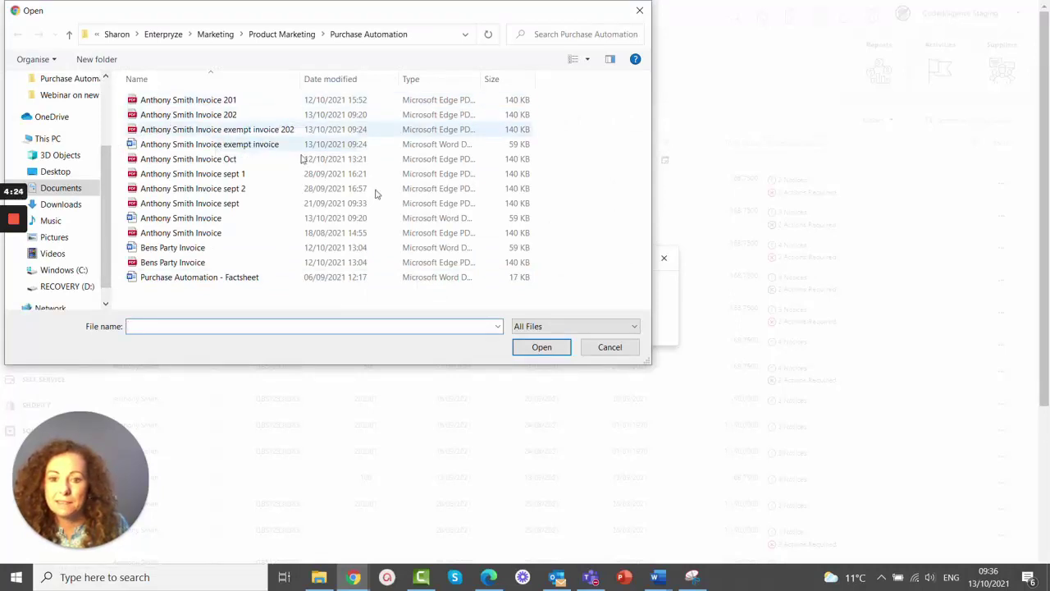
{"action": "left_click", "coordinate": [613, 351]}
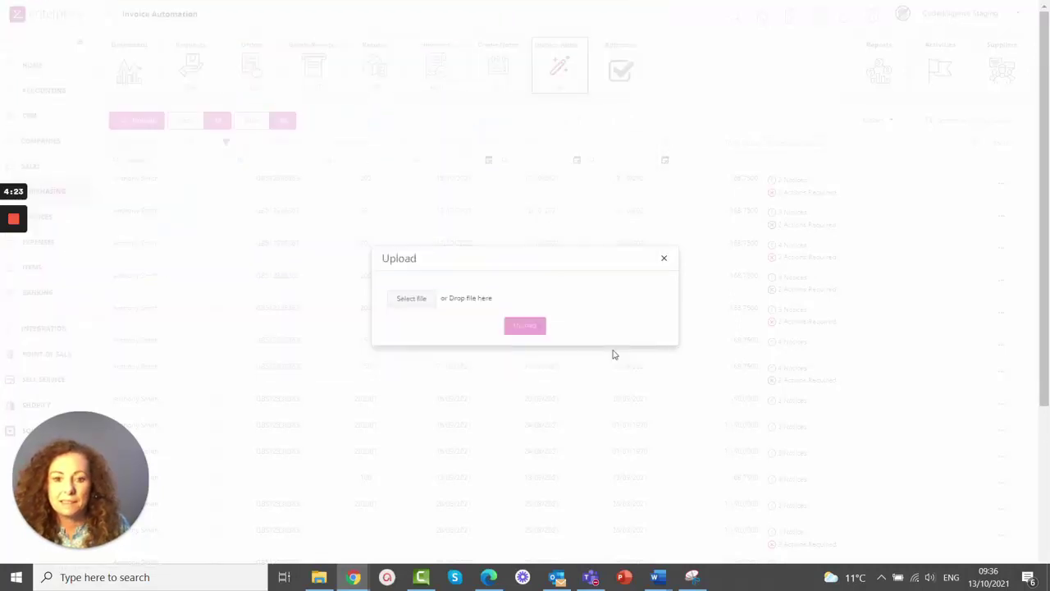
{"action": "left_click", "coordinate": [664, 258]}
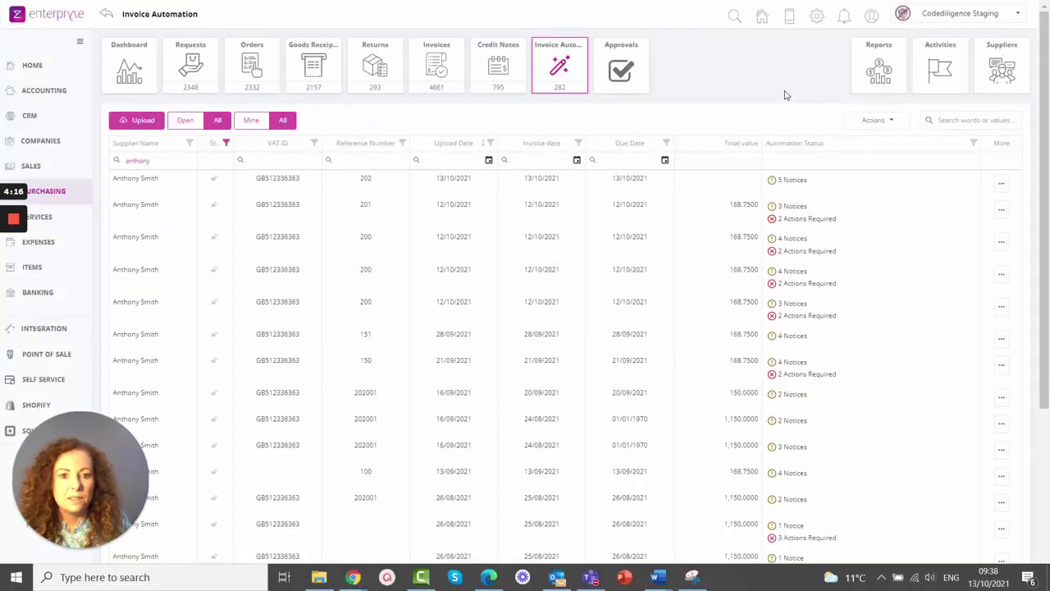
Step: Open automated invoice 202 for editing and review its two lines totalling GBP 168.75
{"action": "left_click", "coordinate": [1003, 186]}
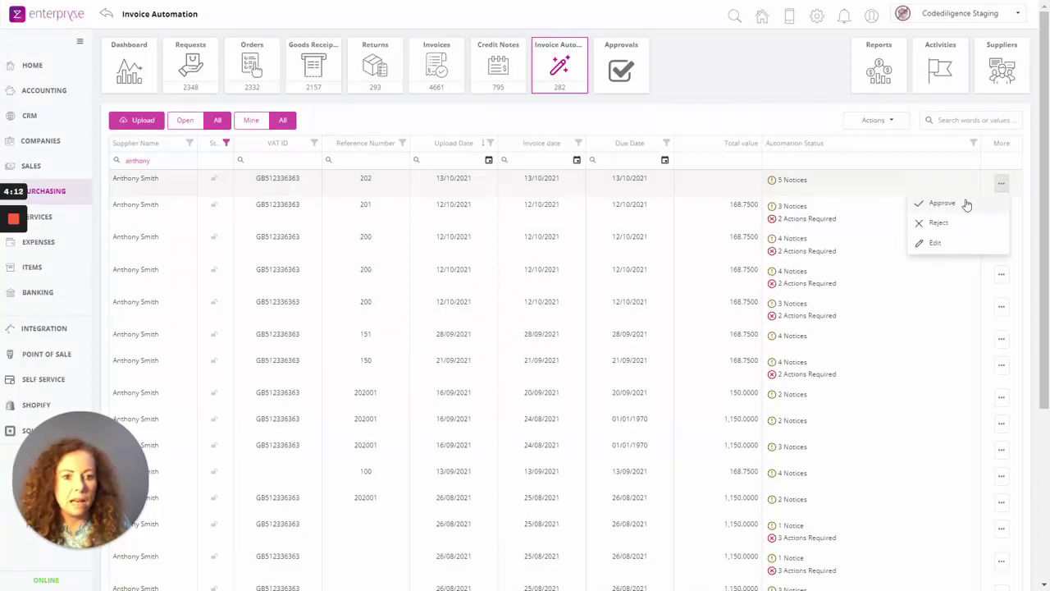
{"action": "left_click", "coordinate": [937, 246]}
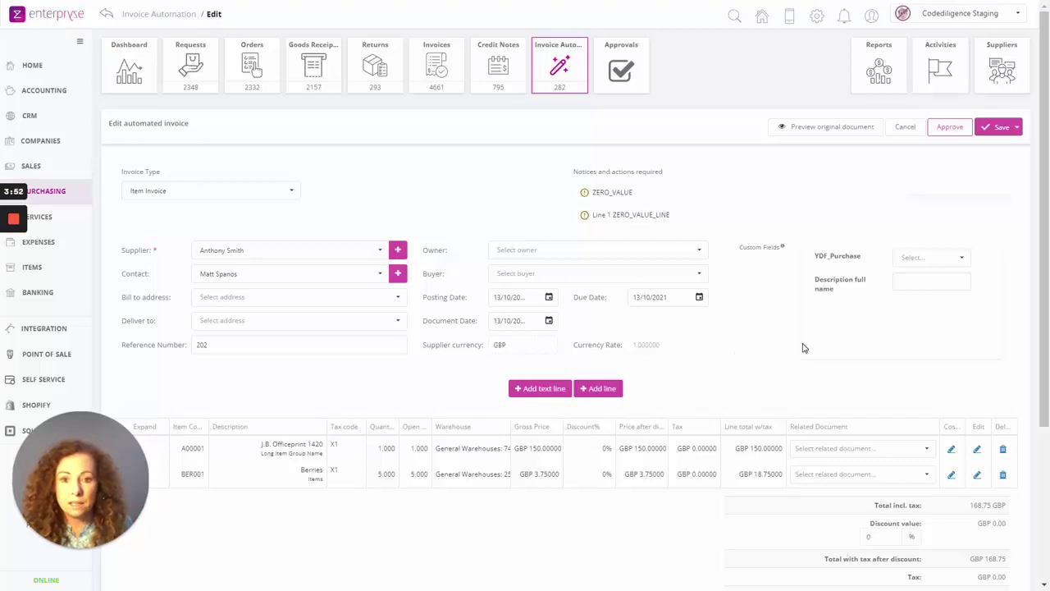
{"action": "scroll", "coordinate": [804, 348], "scroll_direction": "down", "scroll_amount": 1}
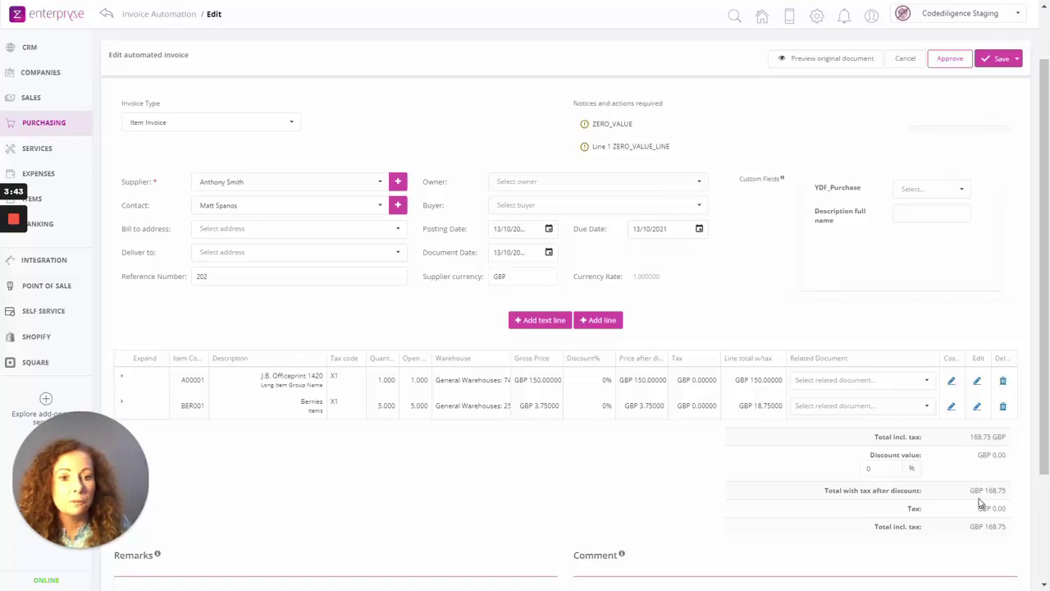
{"action": "scroll", "coordinate": [978, 503], "scroll_direction": "down", "scroll_amount": 2}
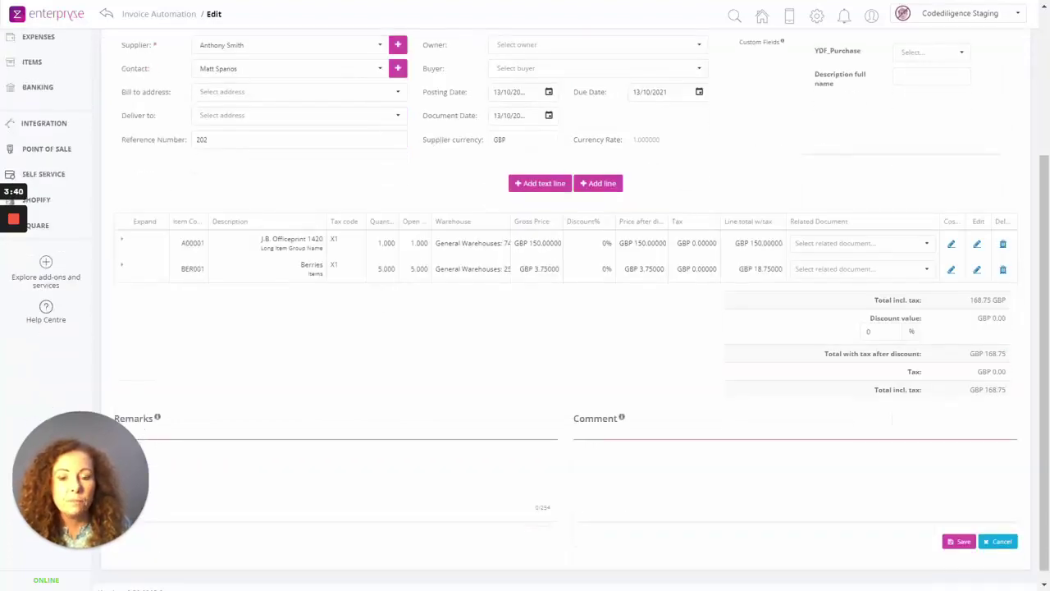
{"action": "scroll", "coordinate": [978, 484], "scroll_direction": "up", "scroll_amount": 2}
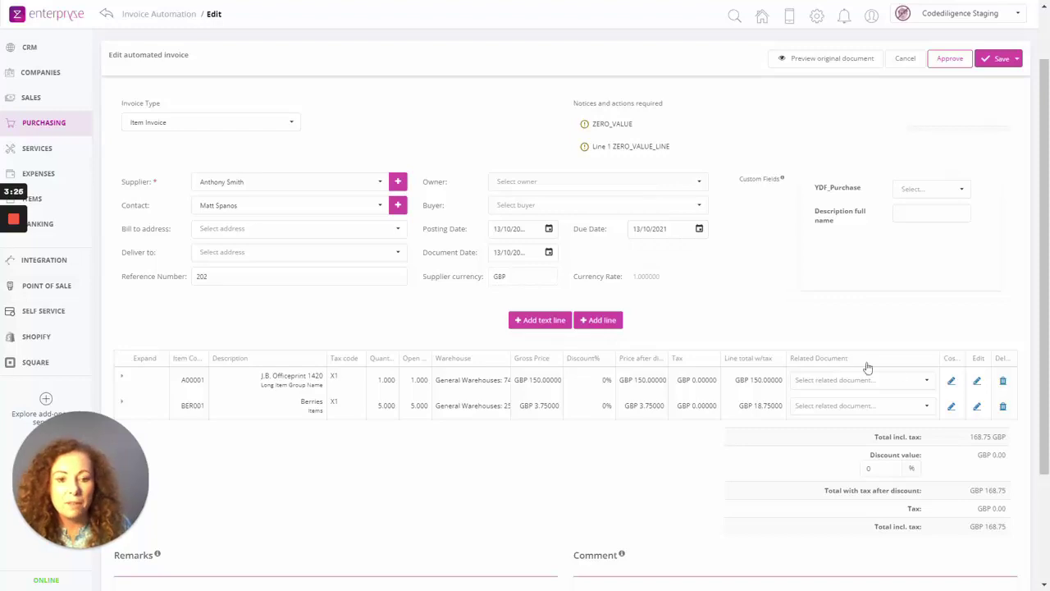
Step: Link invoice line 1 to Purchase Order 708 and line 2 to Purchase Order 1991
{"action": "left_click", "coordinate": [927, 382]}
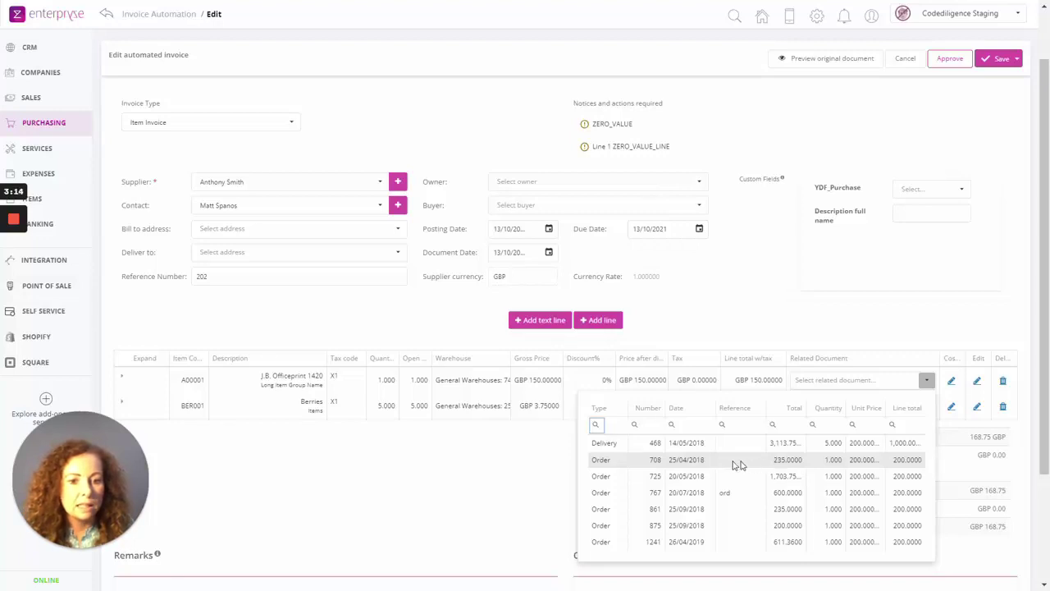
{"action": "left_click", "coordinate": [682, 465]}
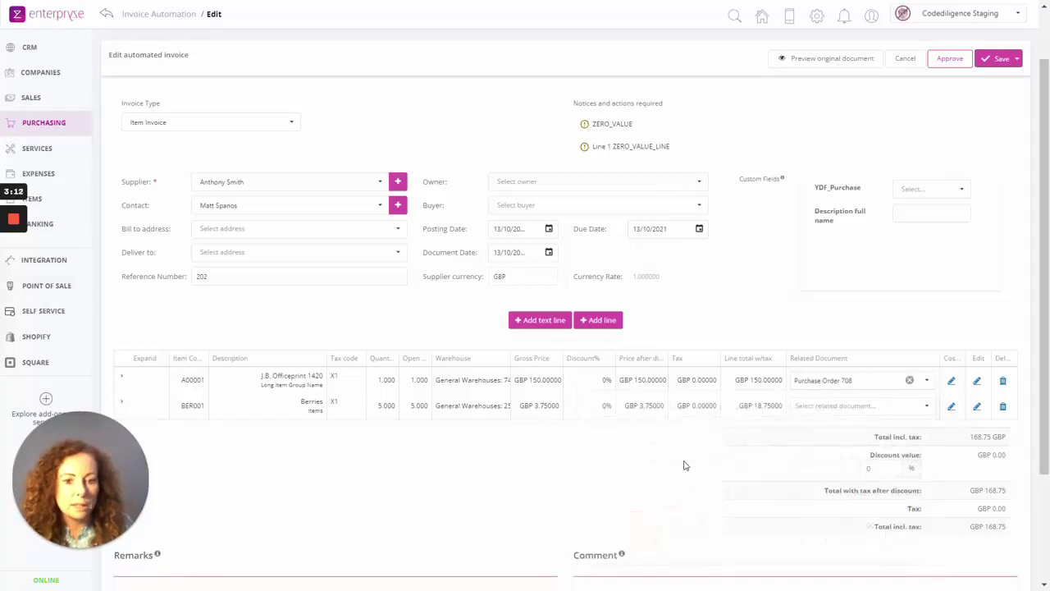
{"action": "left_click", "coordinate": [926, 406]}
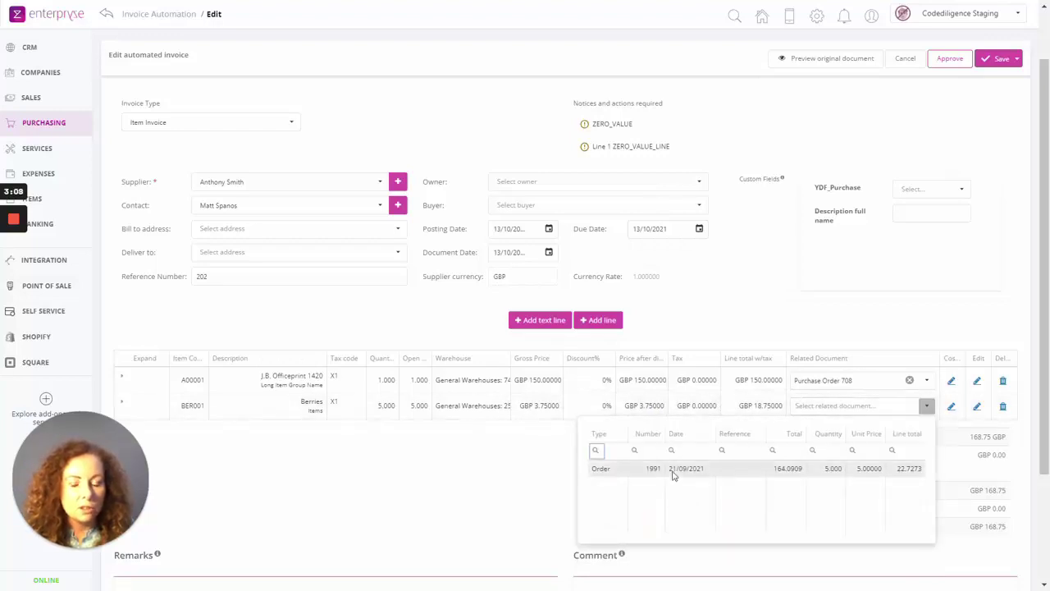
{"action": "left_click", "coordinate": [681, 470]}
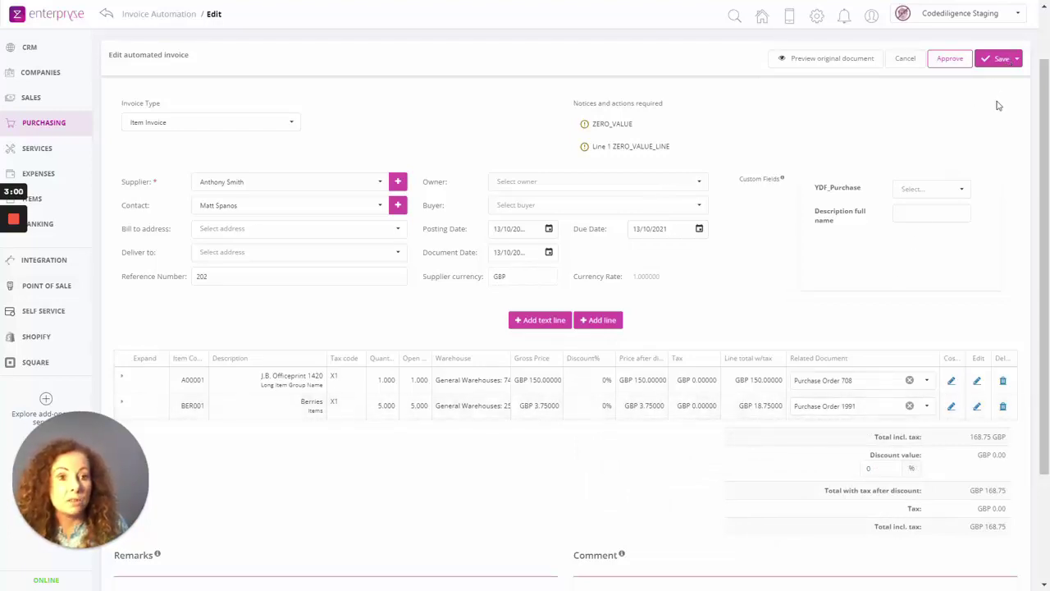
{"action": "scroll", "coordinate": [1000, 107], "scroll_direction": "up", "scroll_amount": 1}
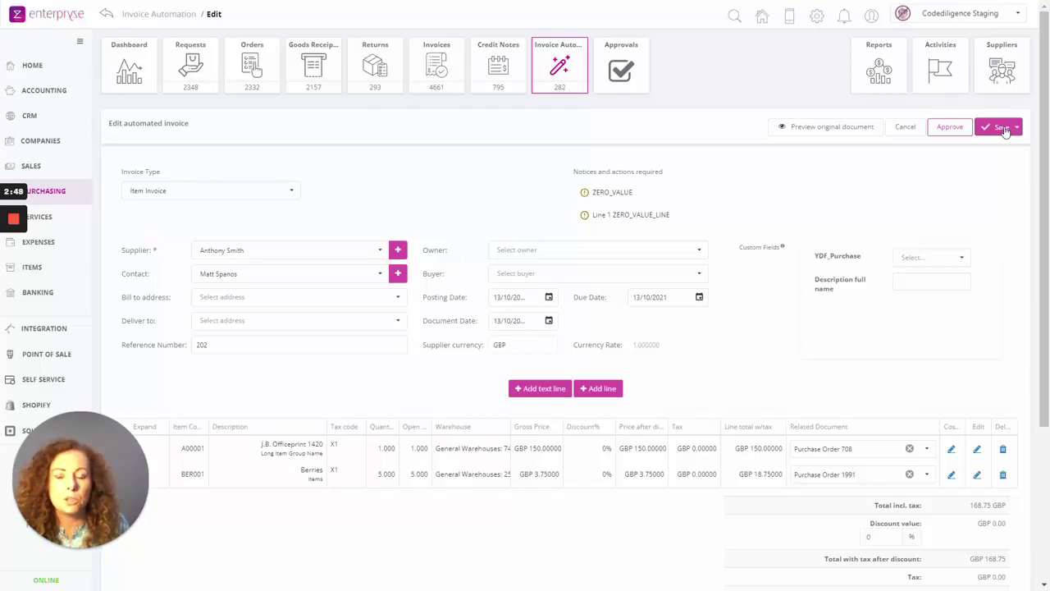
{"action": "left_click", "coordinate": [1019, 129]}
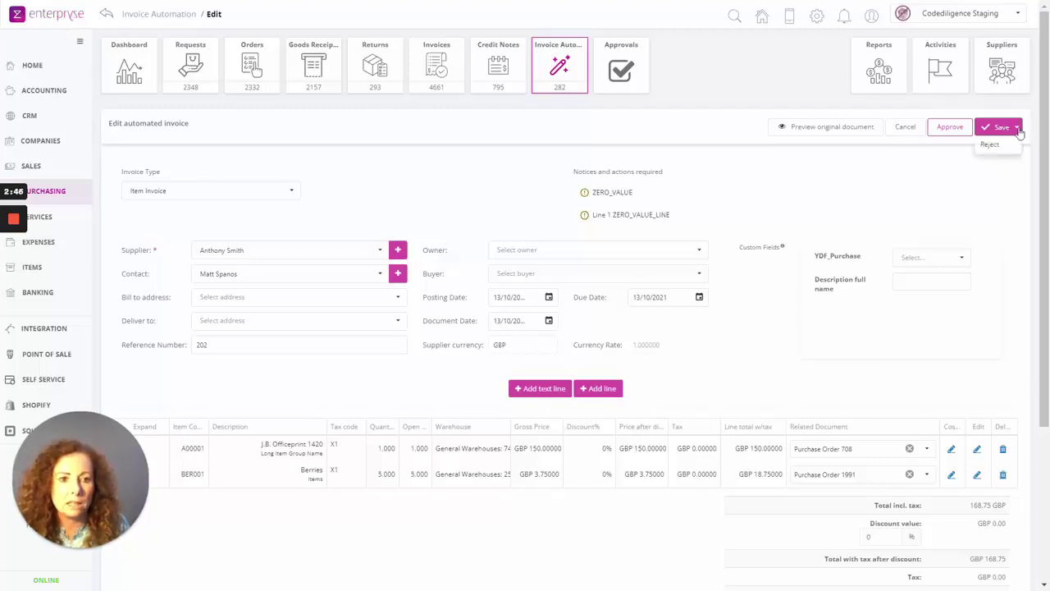
{"action": "left_click", "coordinate": [1001, 195]}
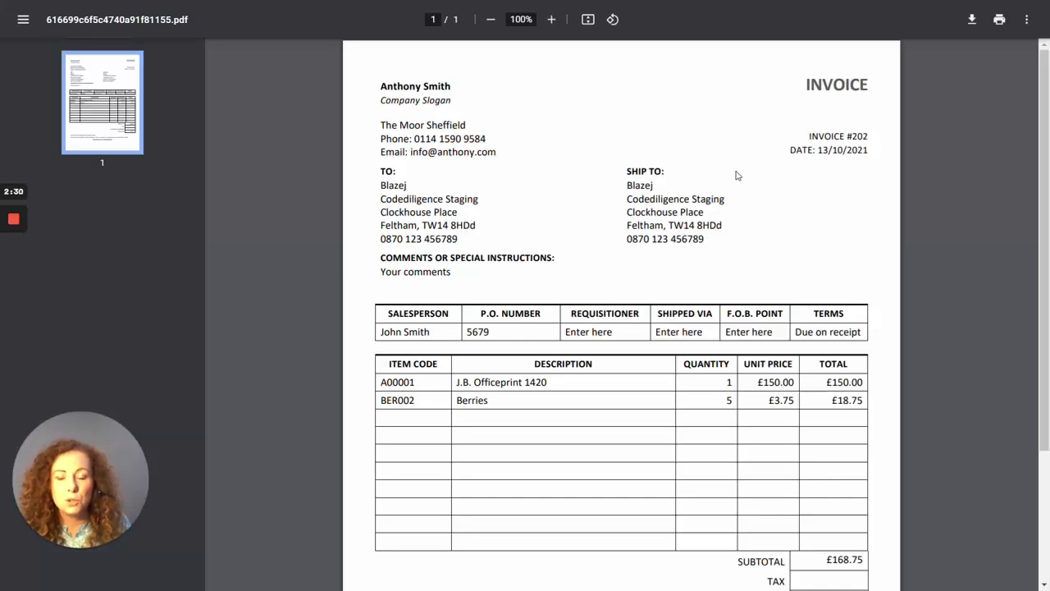
Step: Scroll through the original supplier invoice #202 PDF to check its contents
{"action": "scroll", "coordinate": [736, 175], "scroll_direction": "down", "scroll_amount": 3}
{"action": "scroll", "coordinate": [736, 175], "scroll_direction": "up", "scroll_amount": 3}
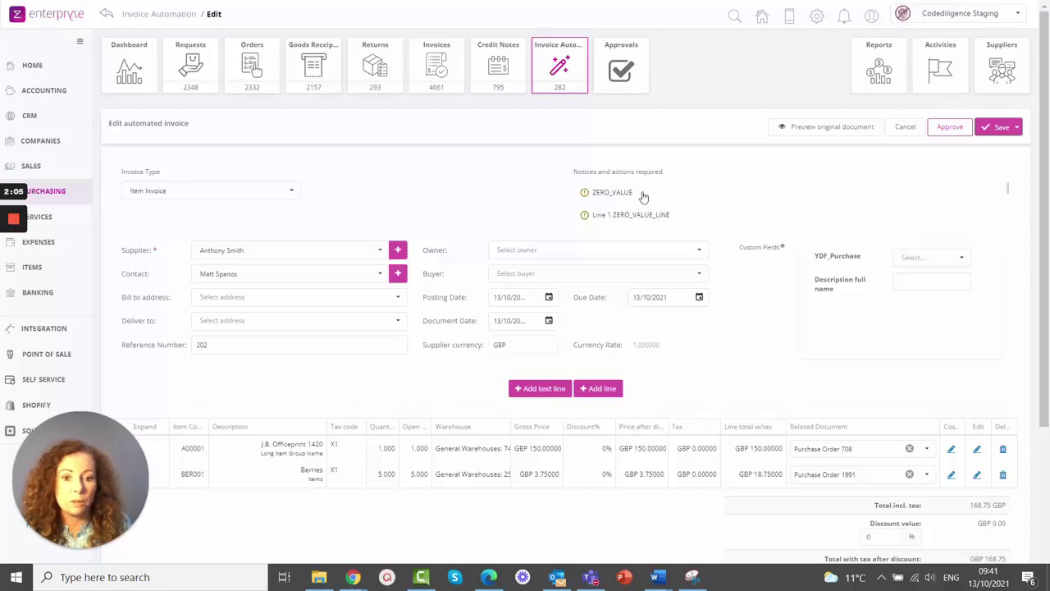
Step: Approve automated invoice 202 from the Edit automated invoice page
{"action": "left_click", "coordinate": [952, 128]}
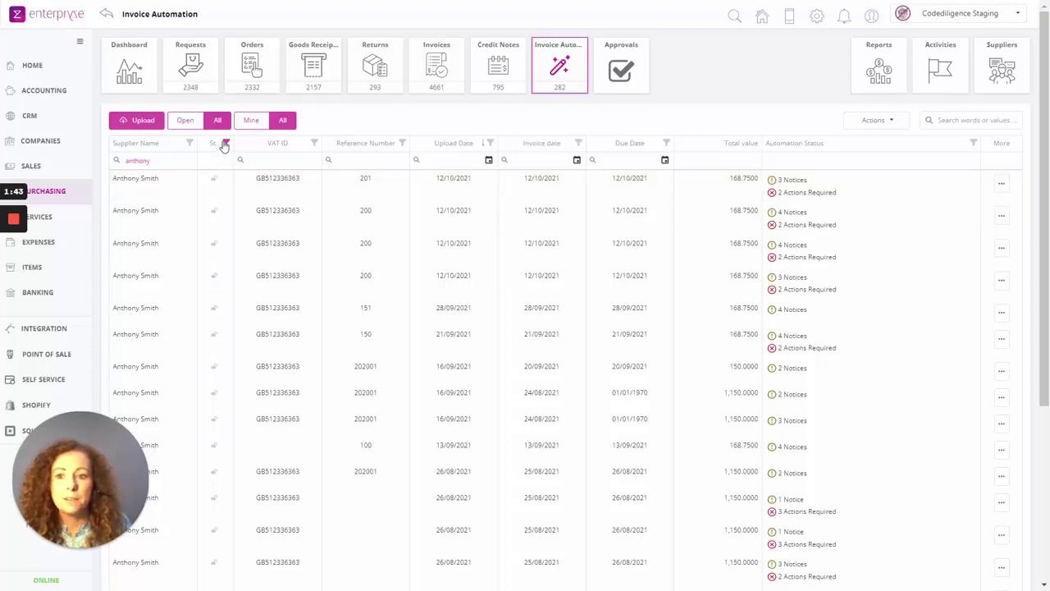
{"action": "left_click", "coordinate": [225, 145]}
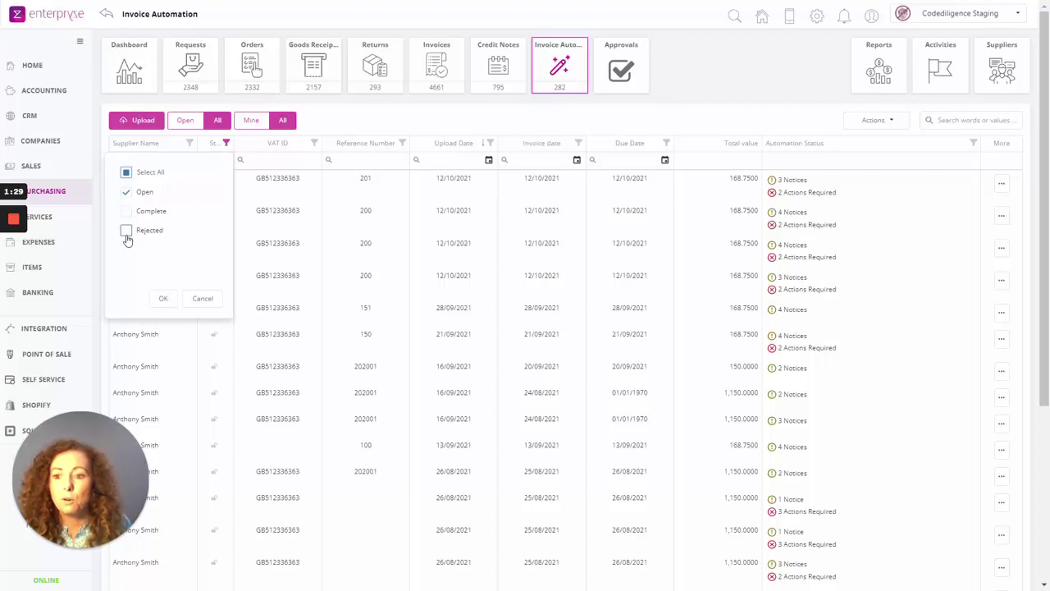
{"action": "left_click", "coordinate": [206, 298]}
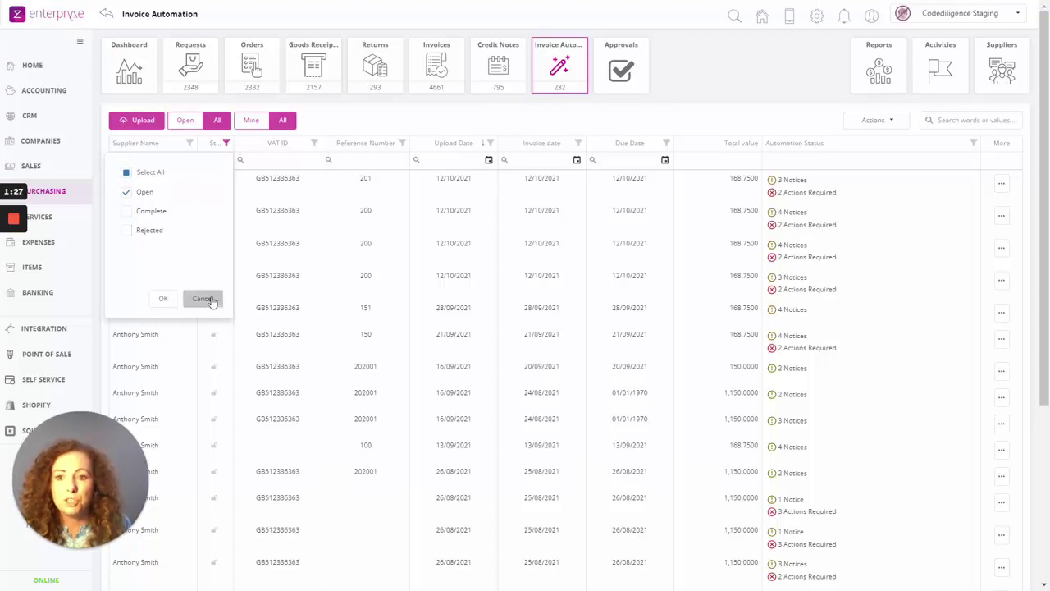
Step: Open Purchase Invoice 5696 for reference 202 from the All purchase invoices list
{"action": "left_click", "coordinate": [438, 70]}
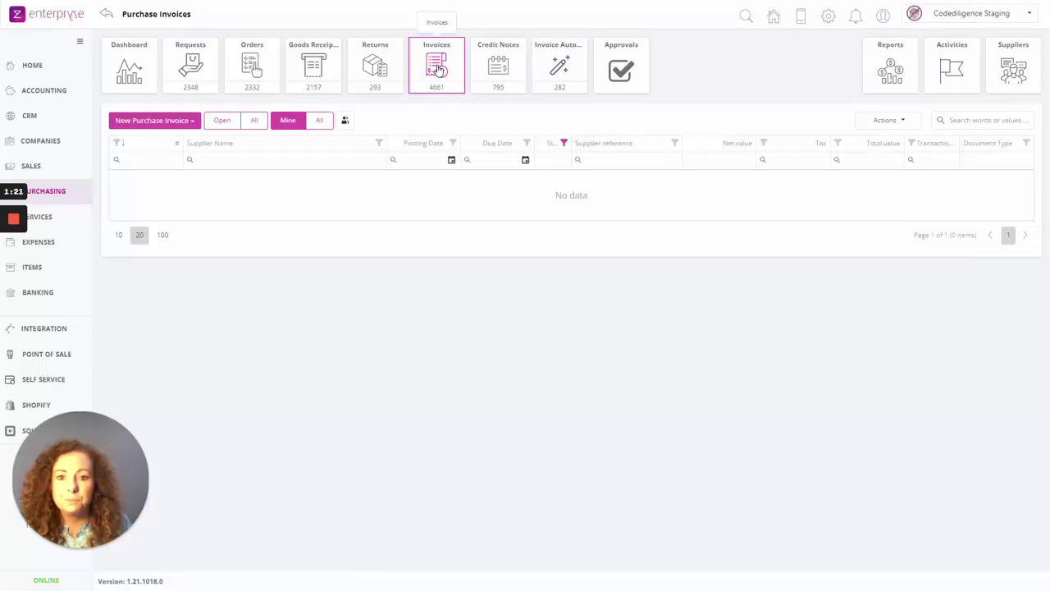
{"action": "left_click", "coordinate": [322, 121]}
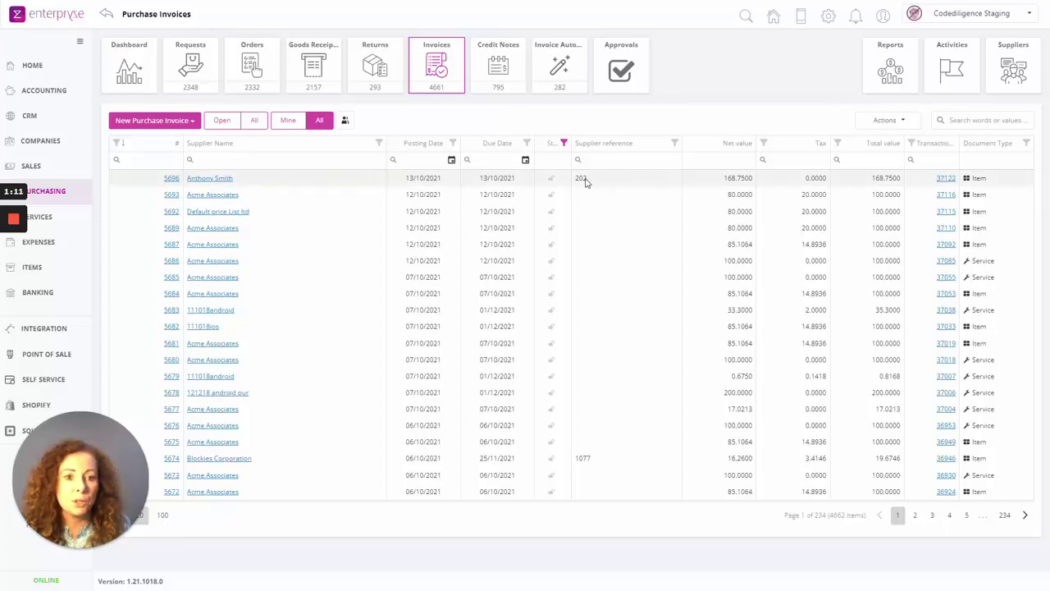
{"action": "left_click", "coordinate": [170, 179]}
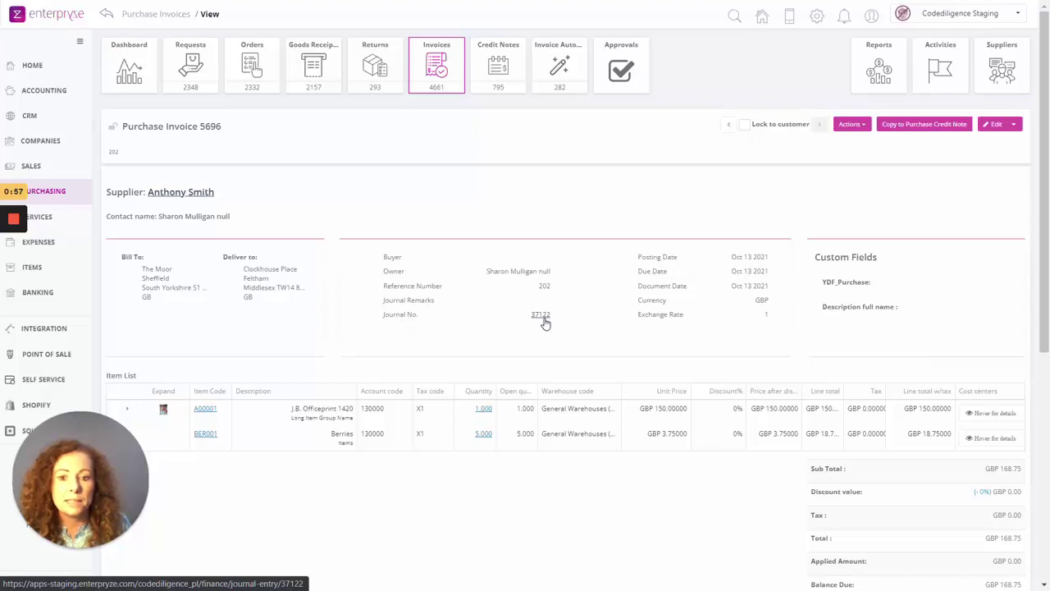
Step: Open Journal Entry 37122 for invoice 5696, posting 168.75 GBP debit and credit
{"action": "scroll", "coordinate": [546, 322], "scroll_direction": "down", "scroll_amount": 3}
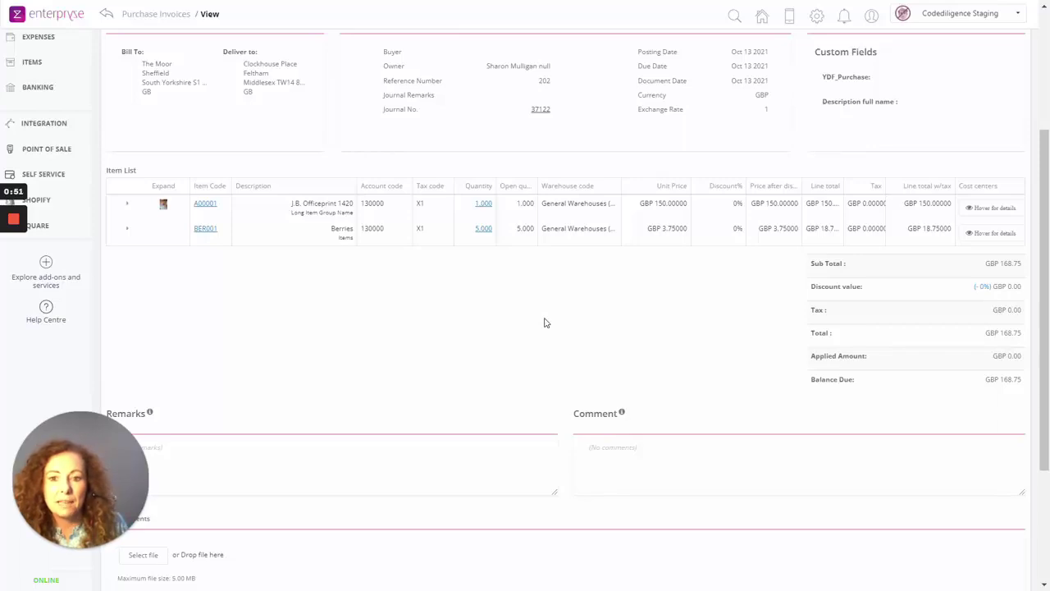
{"action": "scroll", "coordinate": [545, 322], "scroll_direction": "up", "scroll_amount": 2}
{"action": "left_click", "coordinate": [540, 248]}
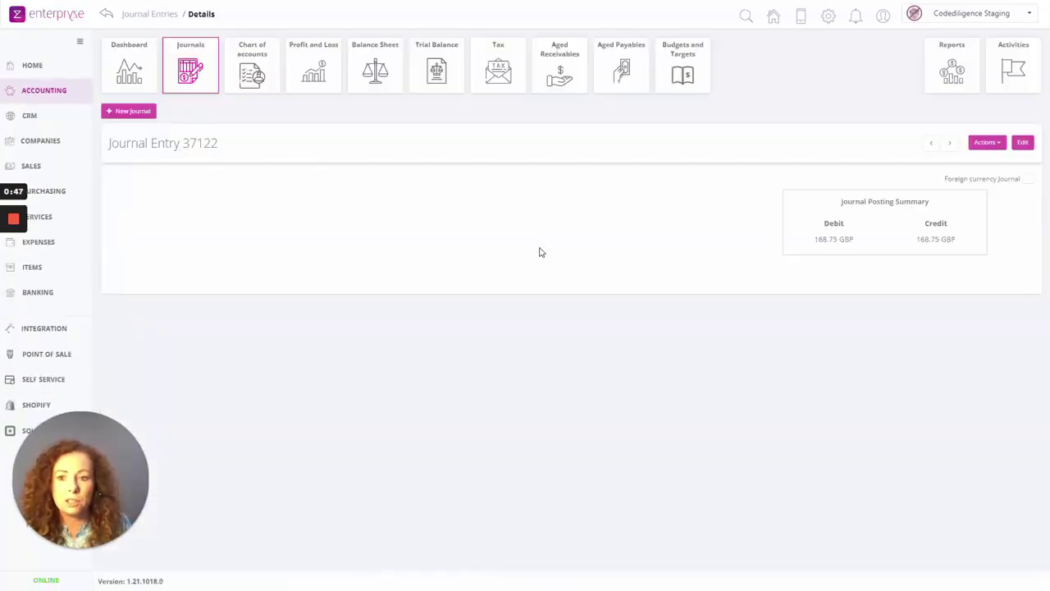